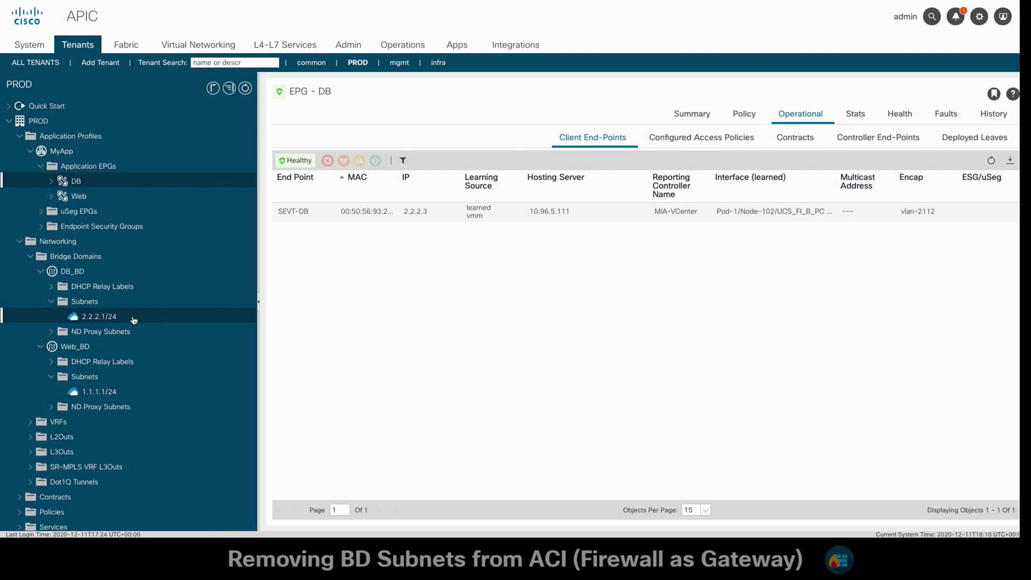
# Step: Delete subnet 2.2.2.1/24 and subnet 1.1.1.1/24, confirming each deletion with Yes
pyautogui.rightClick(108, 317)
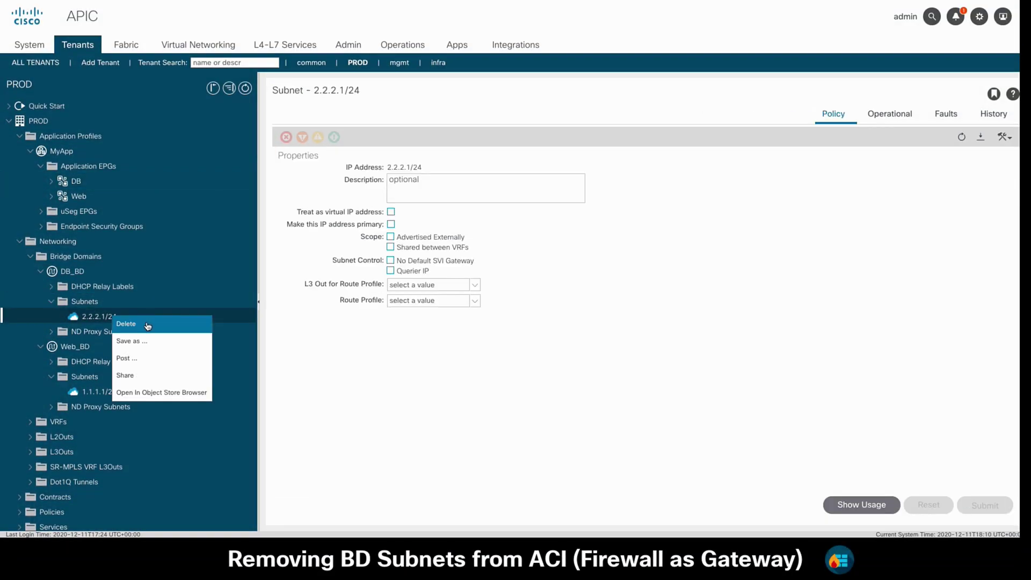
pyautogui.click(149, 324)
pyautogui.click(725, 390)
pyautogui.rightClick(148, 383)
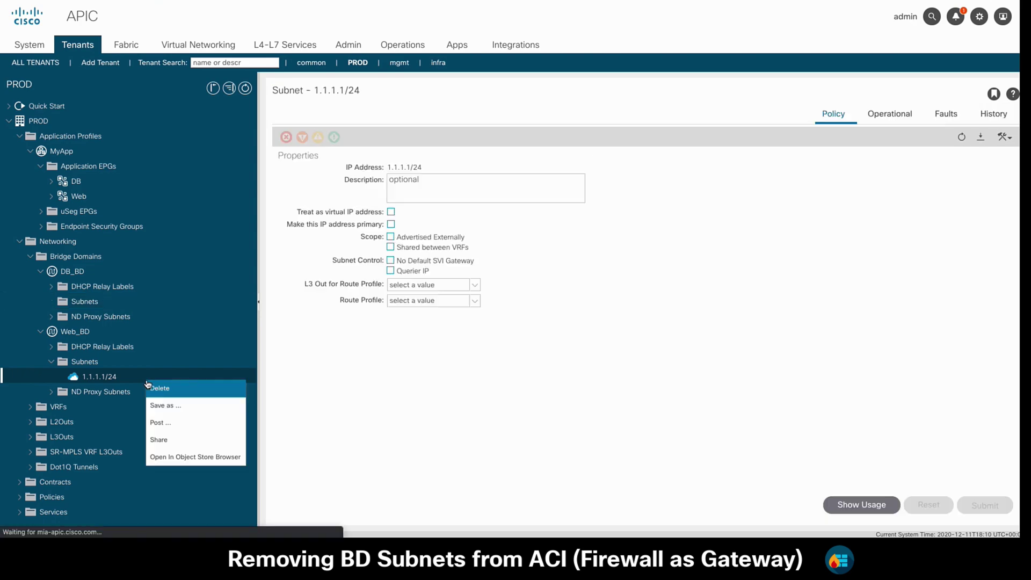
pyautogui.click(153, 388)
pyautogui.click(725, 390)
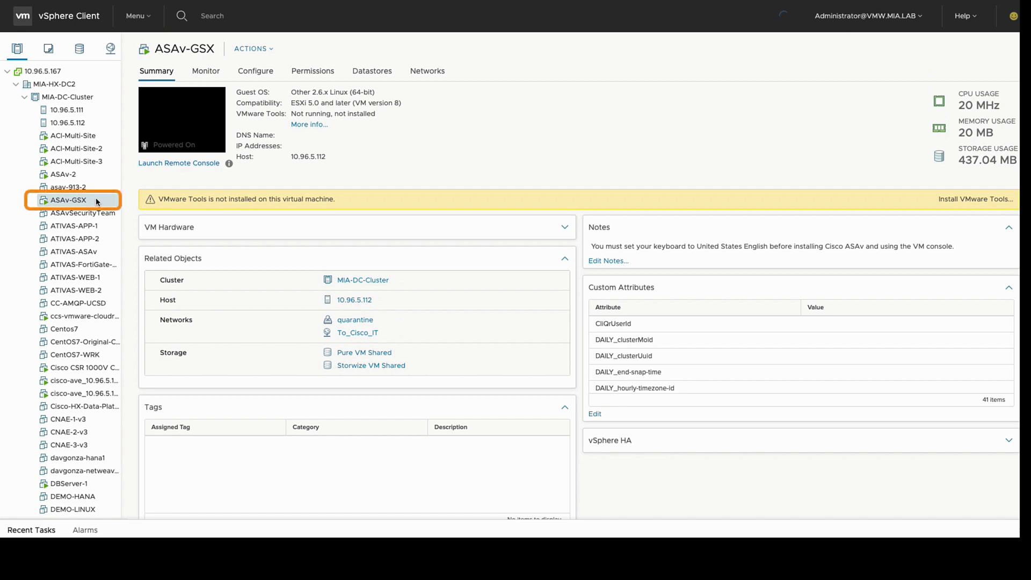
# Step: On the ASAv-GSX console, run 'show ip' and 'show access-list' to check gateways and ACLs
pyautogui.click(195, 127)
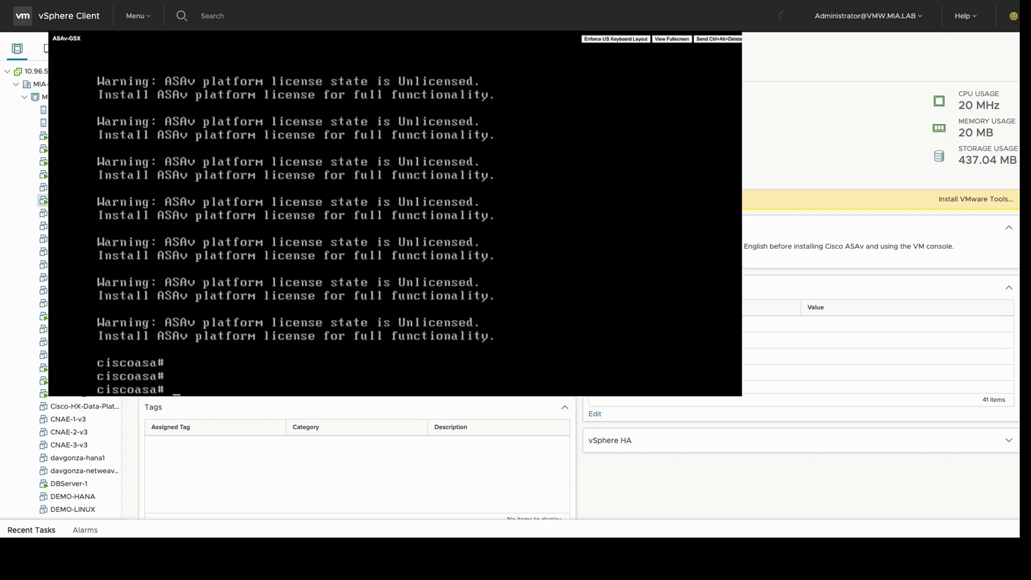
pyautogui.write('show ip')
pyautogui.press('Return')
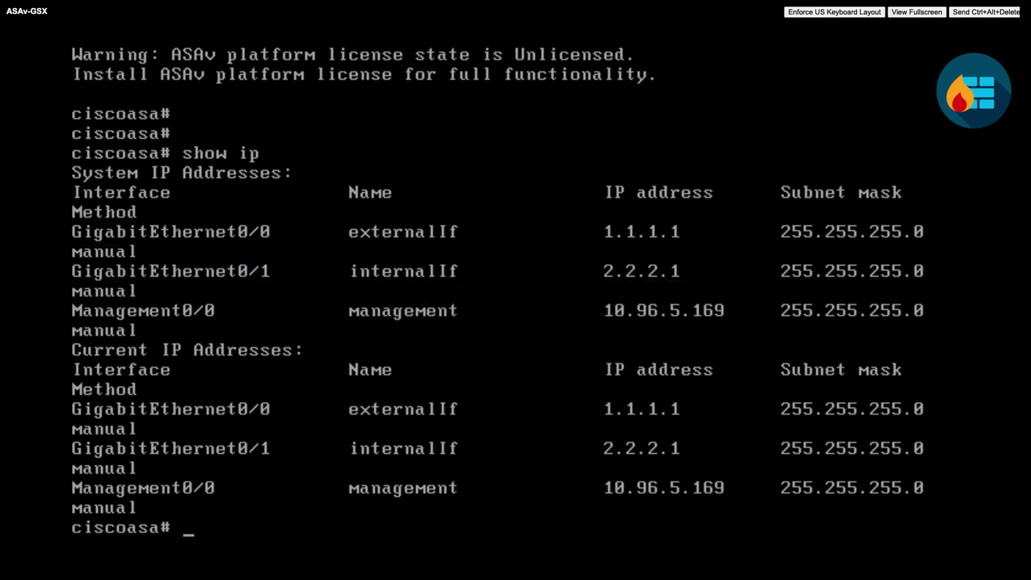
pyautogui.write('show access-lis')
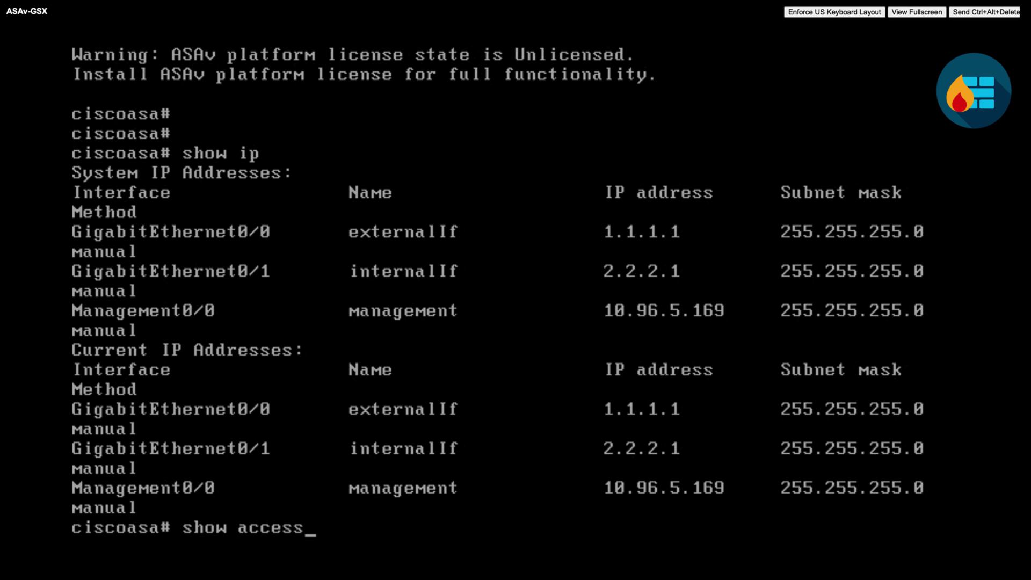
pyautogui.write('t')
pyautogui.press('Return')
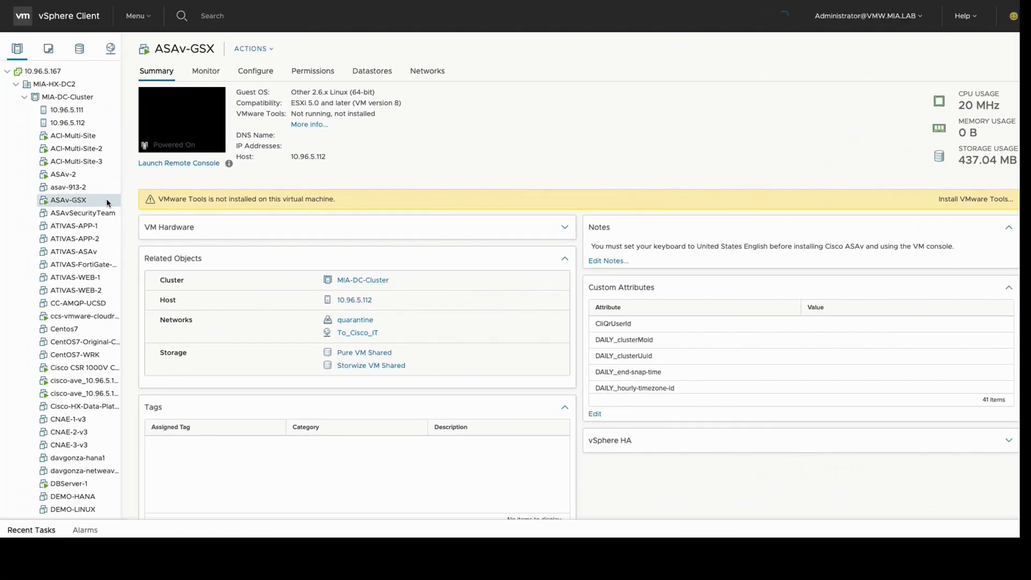
# Step: Open Edit Settings for the ASAv-GSX VM to view its six network adapters
pyautogui.rightClick(106, 202)
pyautogui.click(192, 365)
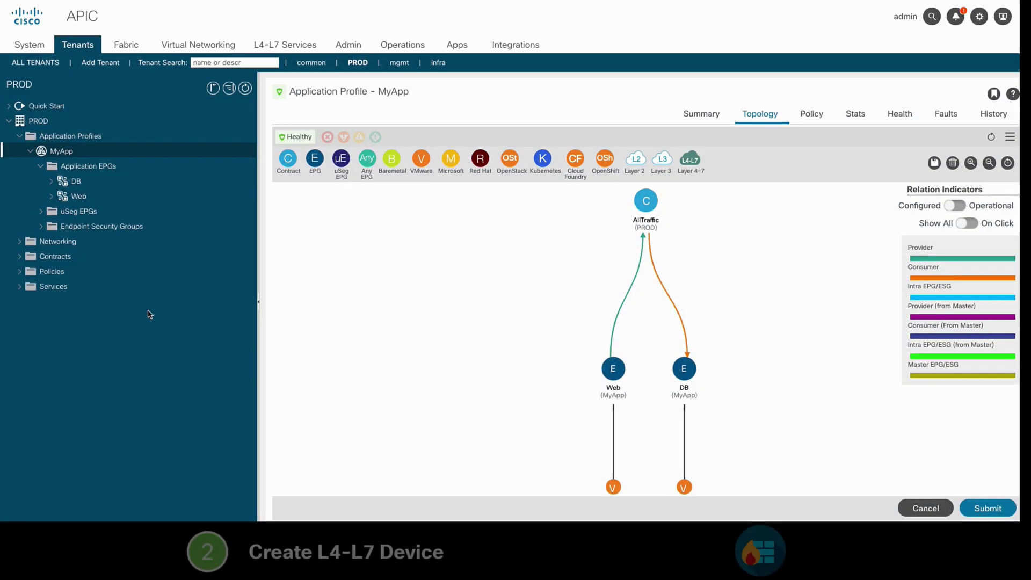
# Step: Go to Services > L4-L7 > Devices in tenant PROD and start Create L4-L7 Devices
pyautogui.click(20, 286)
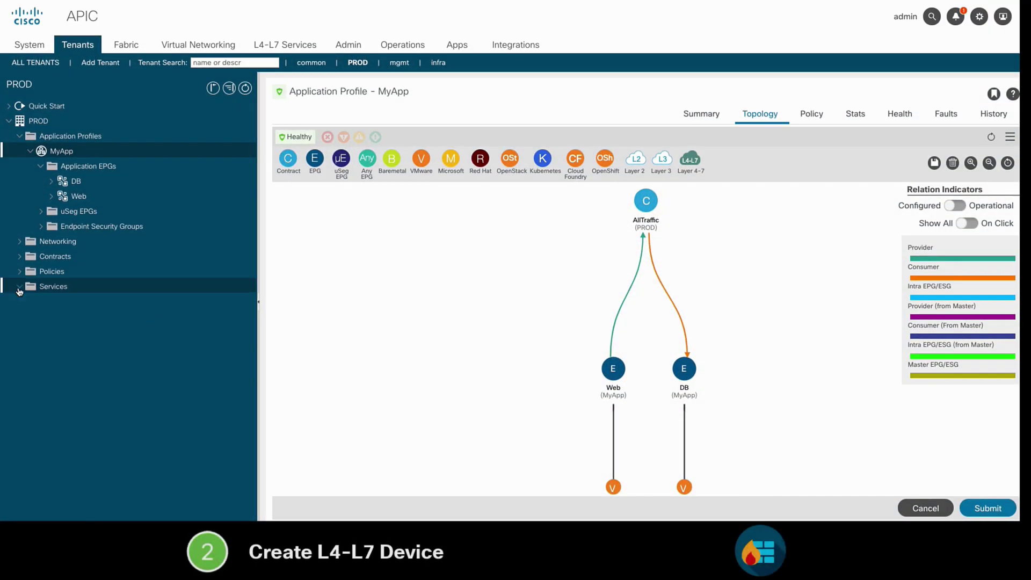
pyautogui.click(30, 301)
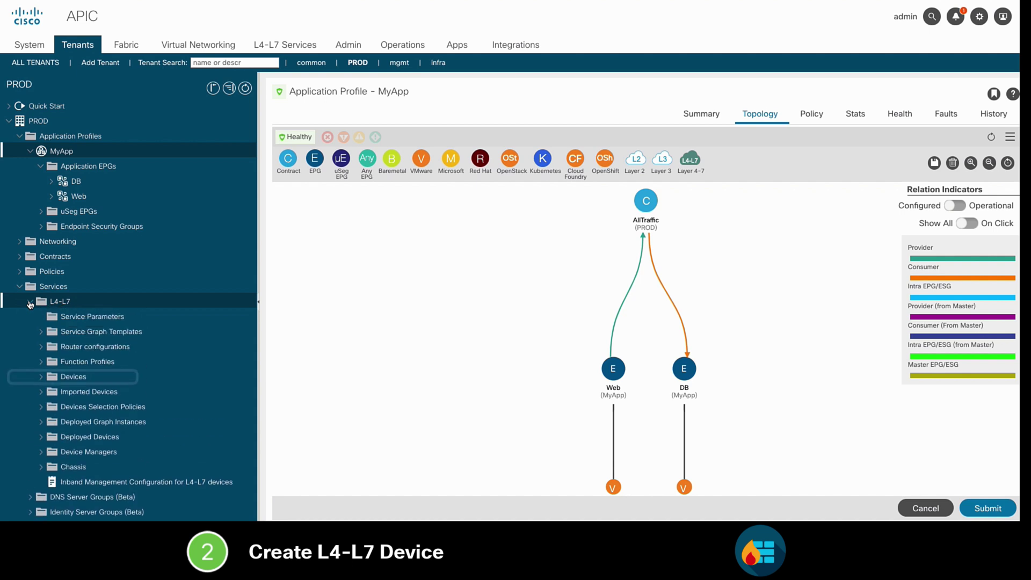
pyautogui.click(168, 377)
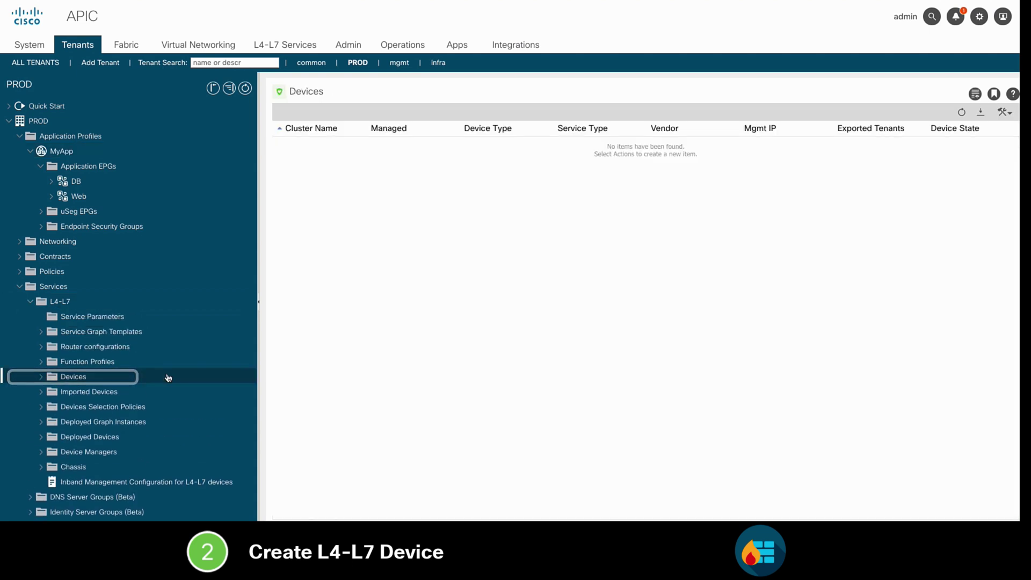
pyautogui.click(1003, 111)
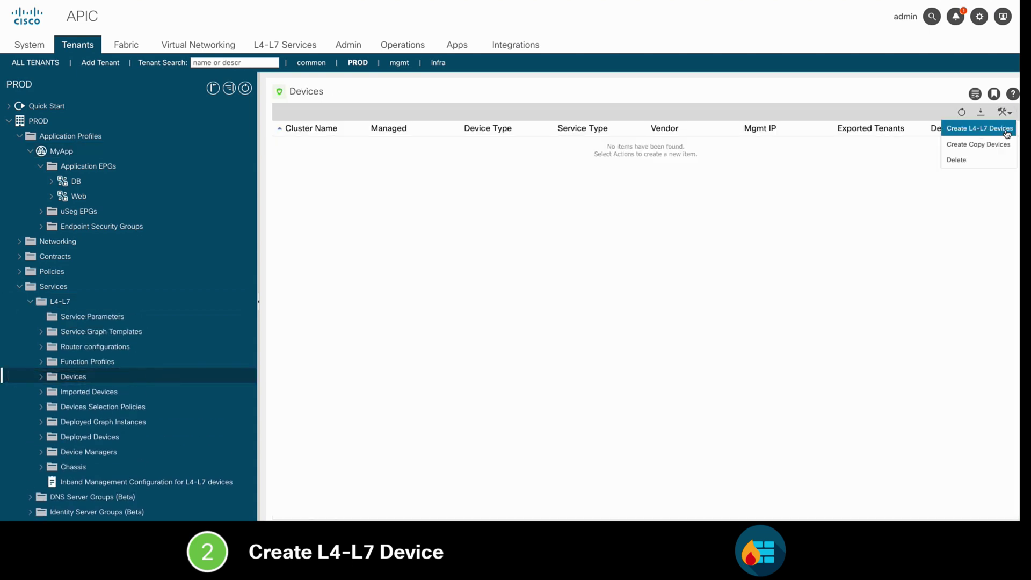
pyautogui.click(979, 128)
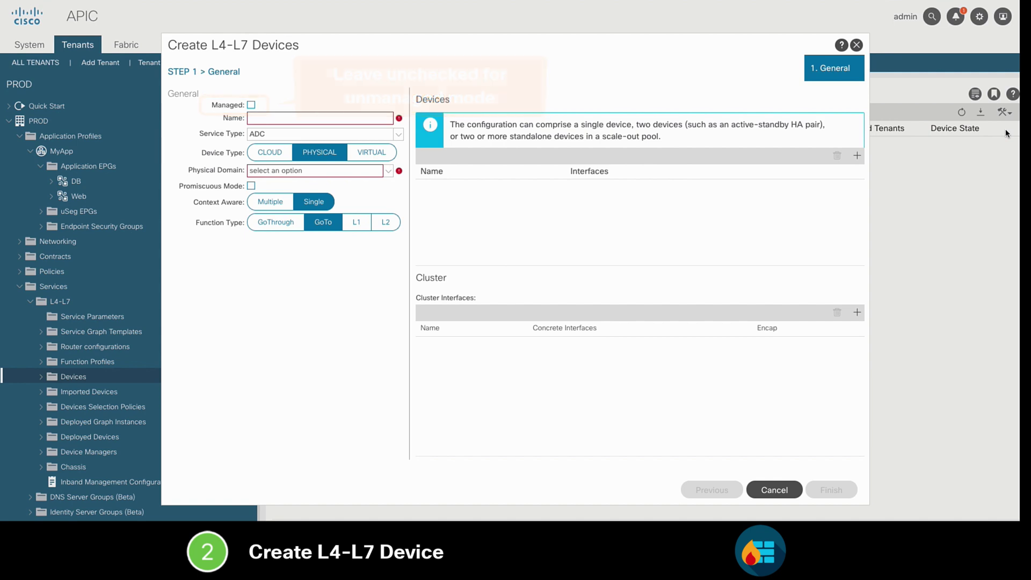
# Step: Name the device ASAv with service type Firewall, device type VIRTUAL, and VMM domain MIA-VDS
pyautogui.write('ASAv')
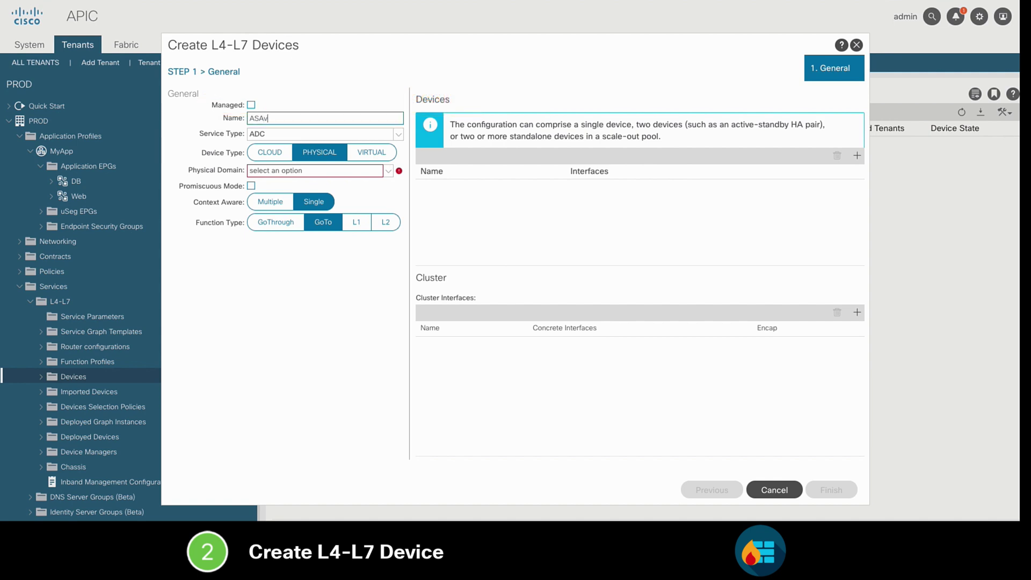
pyautogui.click(398, 134)
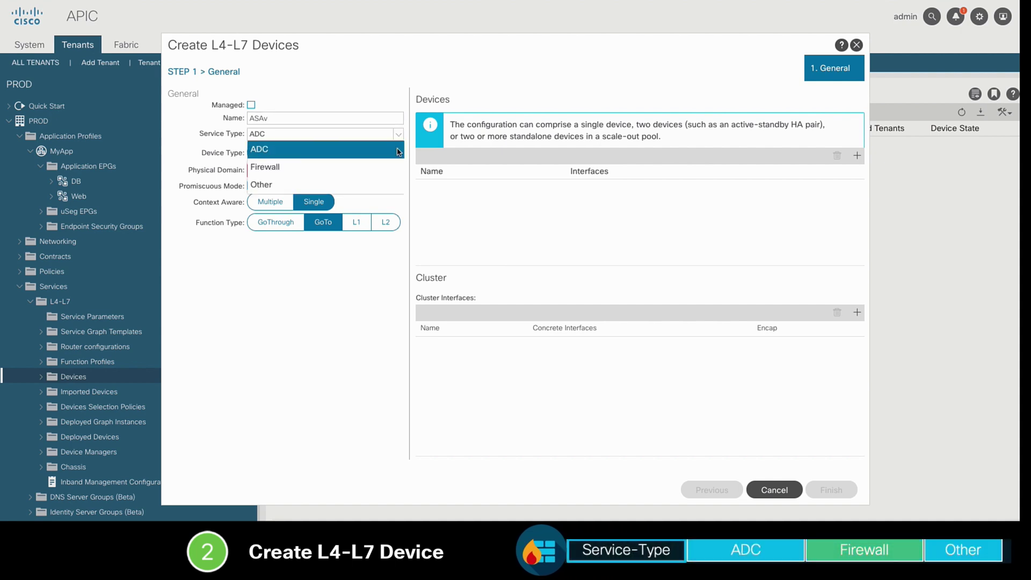
pyautogui.click(397, 167)
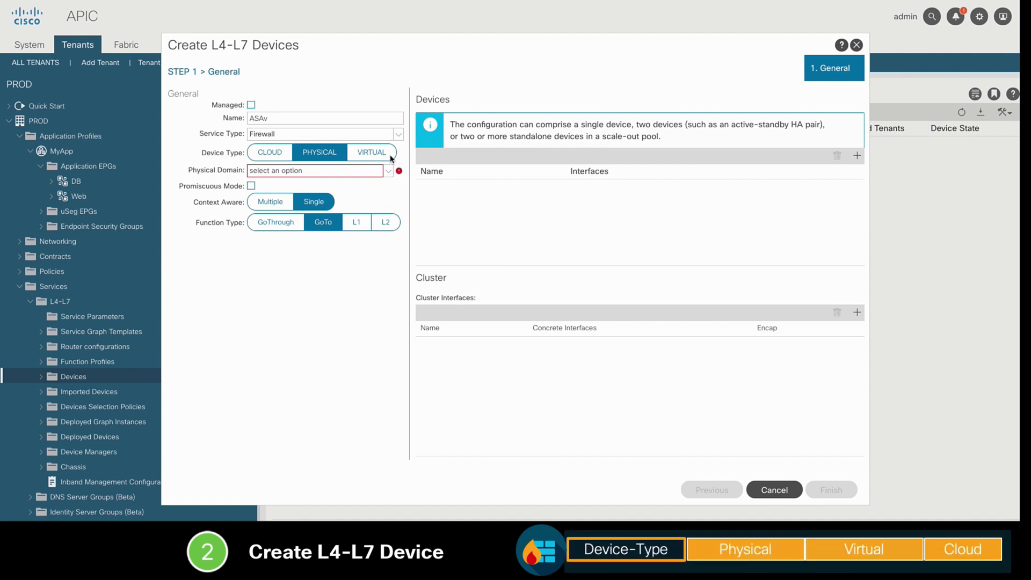
pyautogui.click(390, 156)
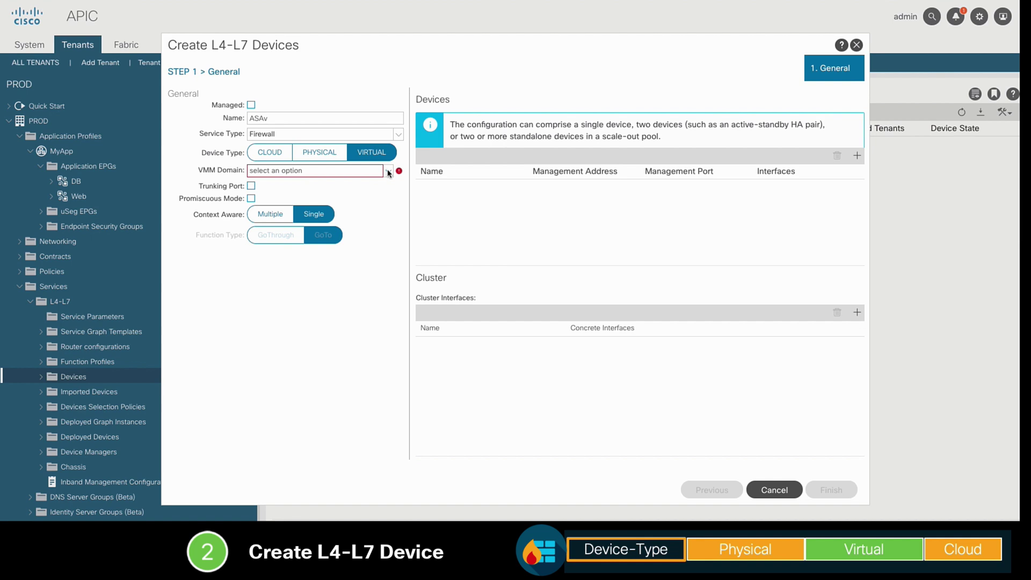
pyautogui.click(388, 171)
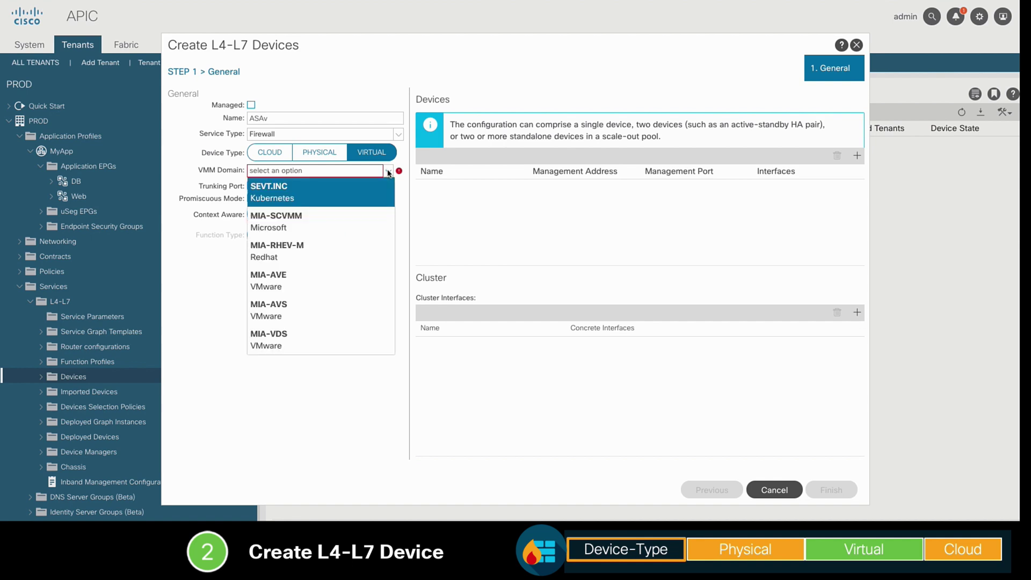
pyautogui.click(368, 345)
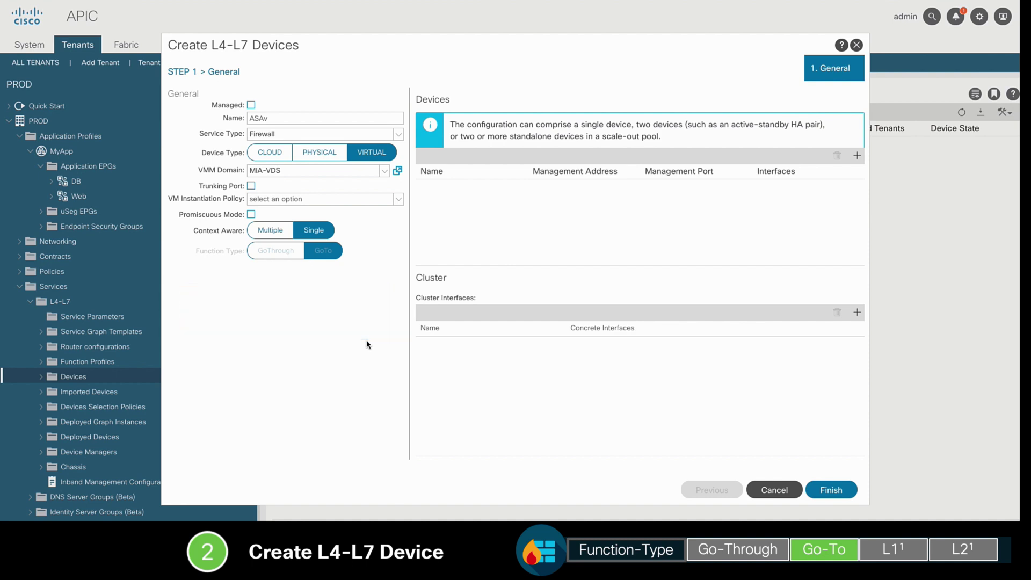
# Step: Toggle device type to PHYSICAL and back to VIRTUAL, reselect MIA-VDS, and add a concrete device
pyautogui.click(332, 155)
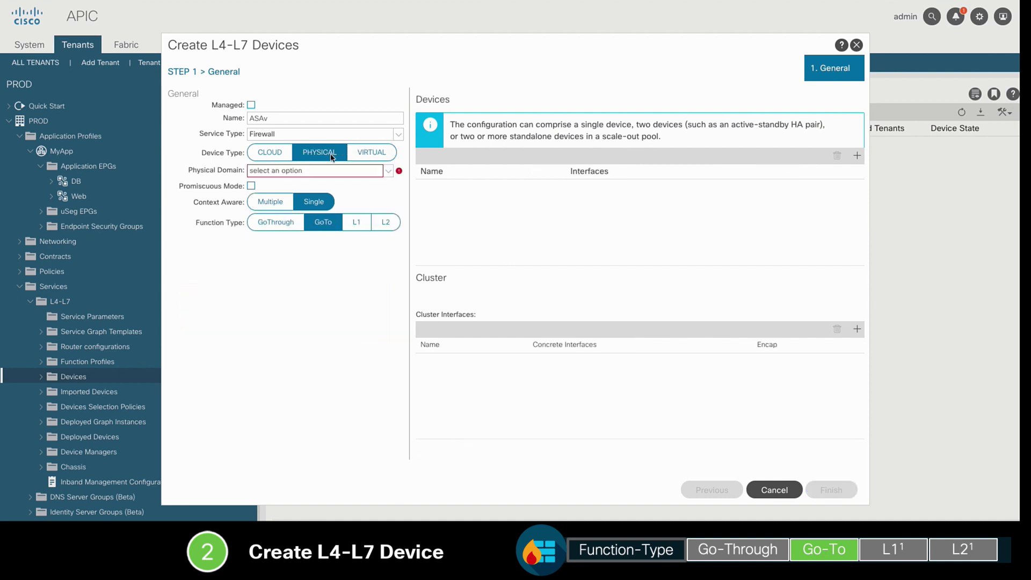
pyautogui.click(390, 155)
pyautogui.click(388, 171)
pyautogui.click(365, 341)
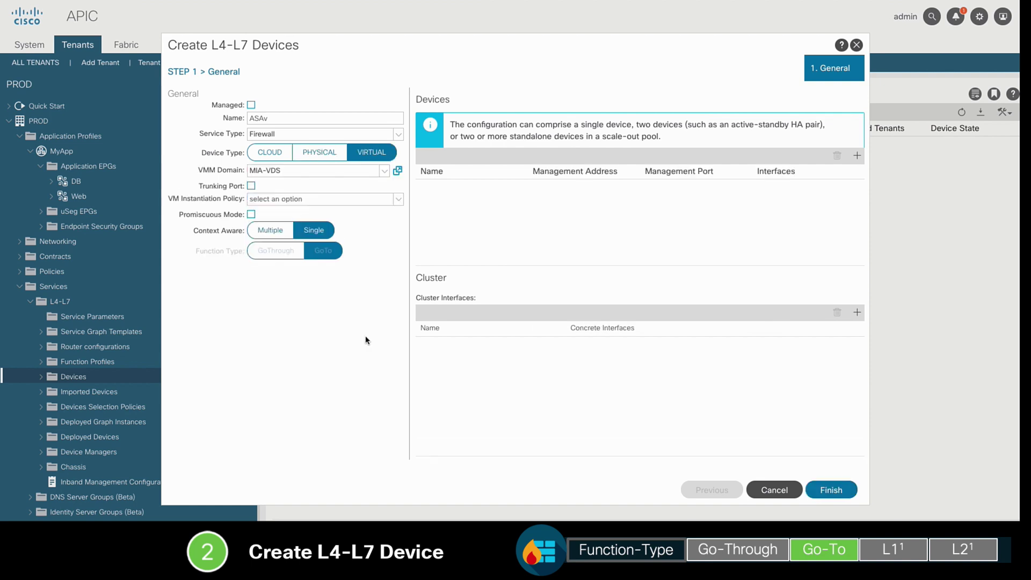
pyautogui.click(857, 156)
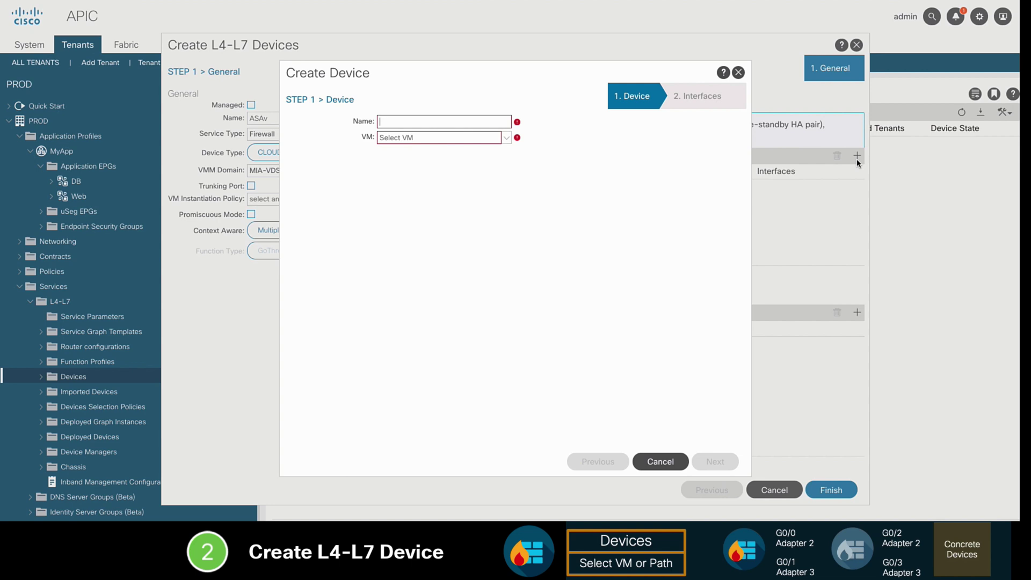
# Step: Name the concrete device ASAv and assign it the ASAv-GSX virtual machine
pyautogui.write('ASAv')
pyautogui.click(497, 138)
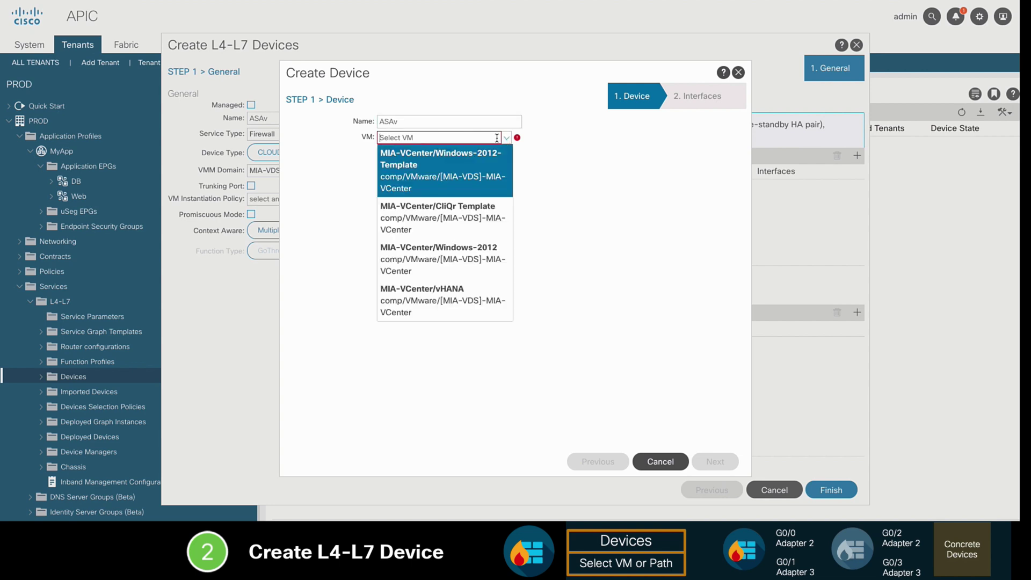
pyautogui.write('ASAv')
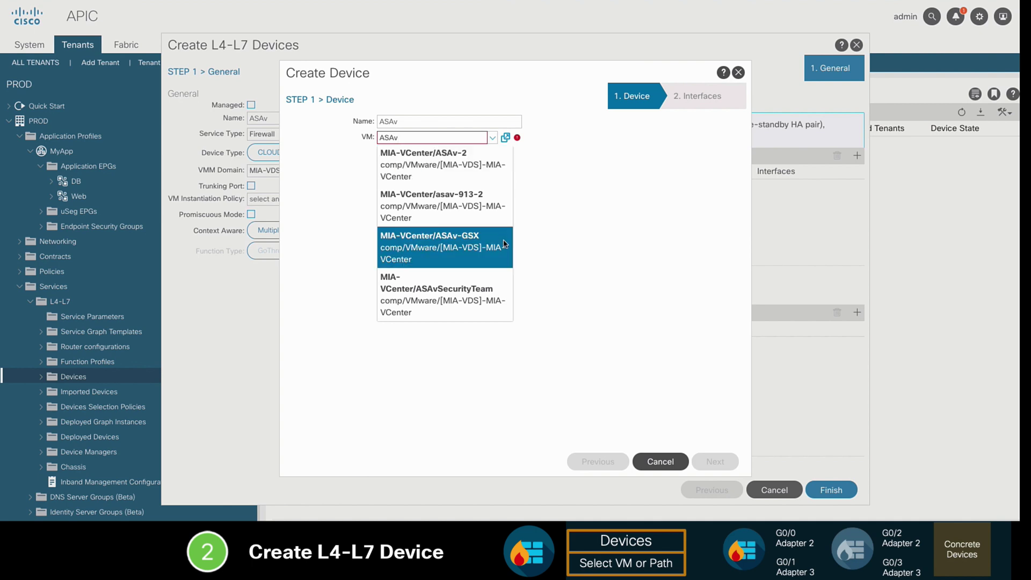
pyautogui.click(505, 244)
pyautogui.click(715, 461)
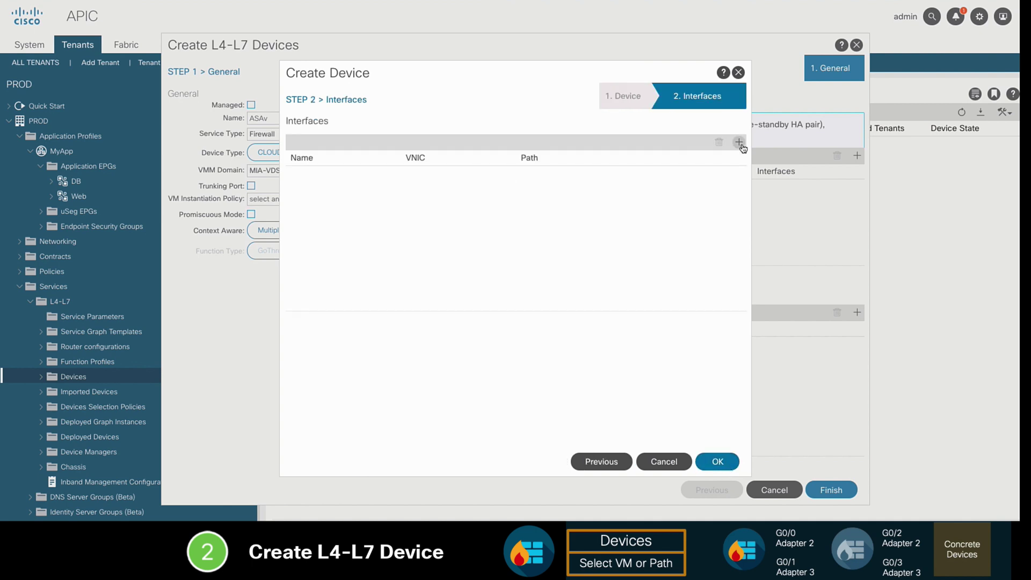
# Step: Add interfaces GigabitEthernet0/0 on Network adapter 2 and GigabitEthernet0/1 on Network adapter 3
pyautogui.click(739, 142)
pyautogui.write('GigabitEthernet0/0')
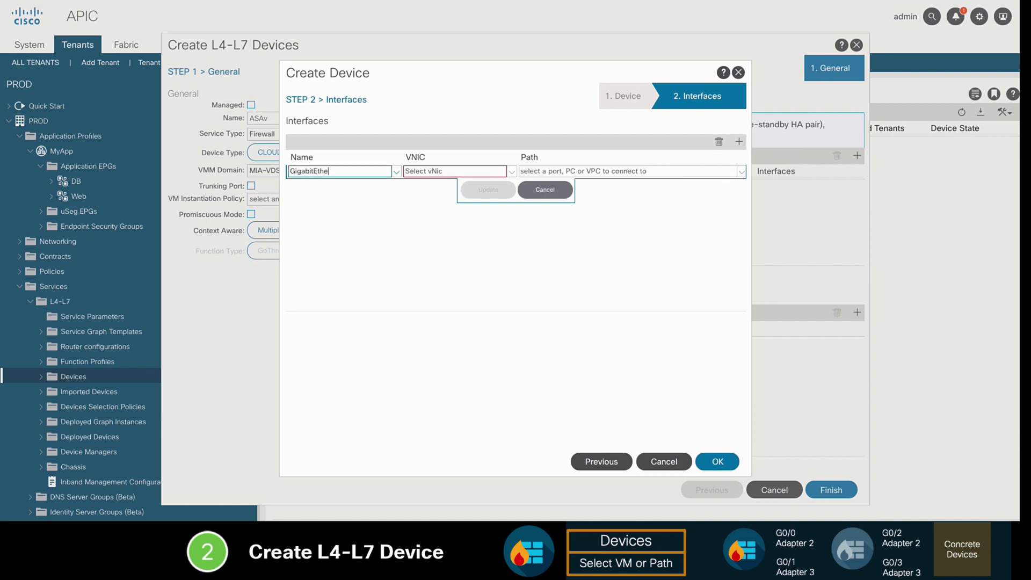
pyautogui.click(511, 171)
pyautogui.click(502, 204)
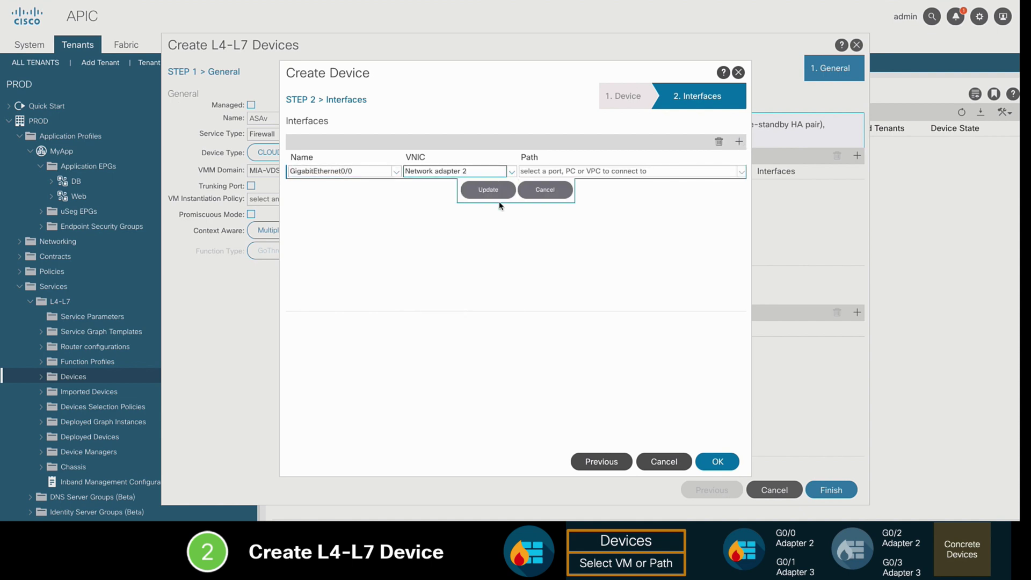
pyautogui.click(487, 190)
pyautogui.click(739, 142)
pyautogui.write('Gigabi')
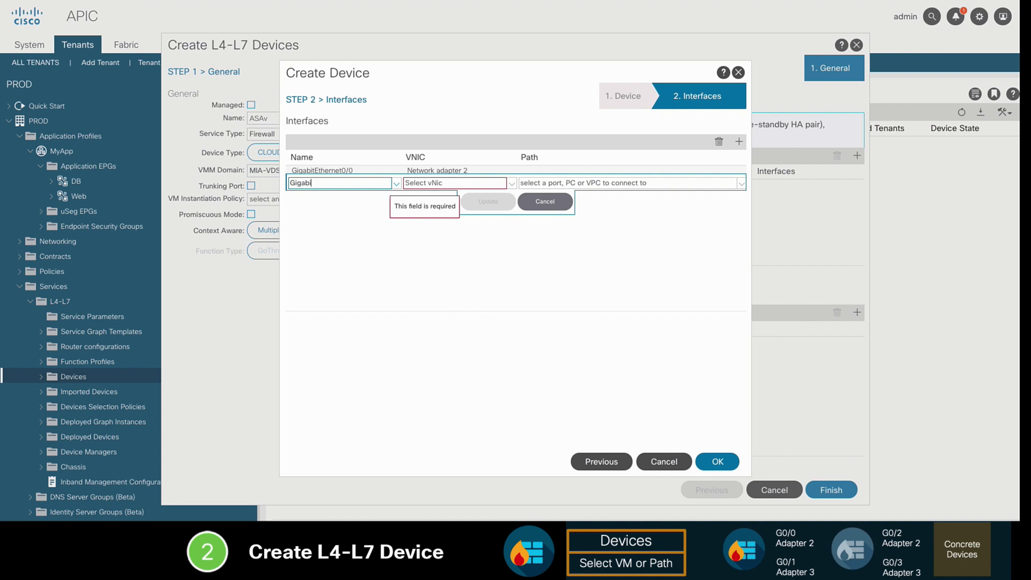
pyautogui.write('tEthernet0/1')
pyautogui.click(512, 183)
pyautogui.click(488, 232)
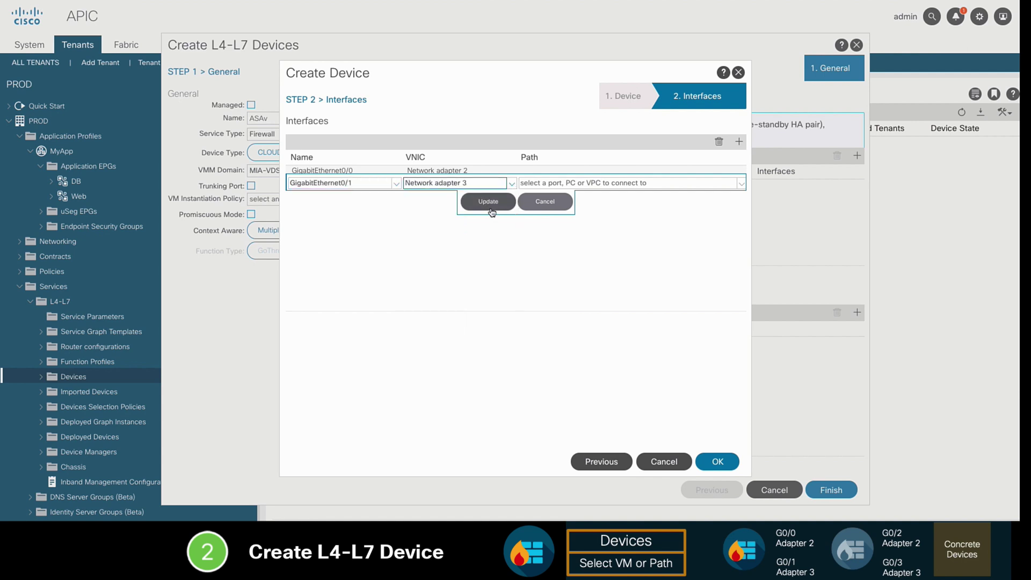
pyautogui.click(487, 201)
pyautogui.click(718, 463)
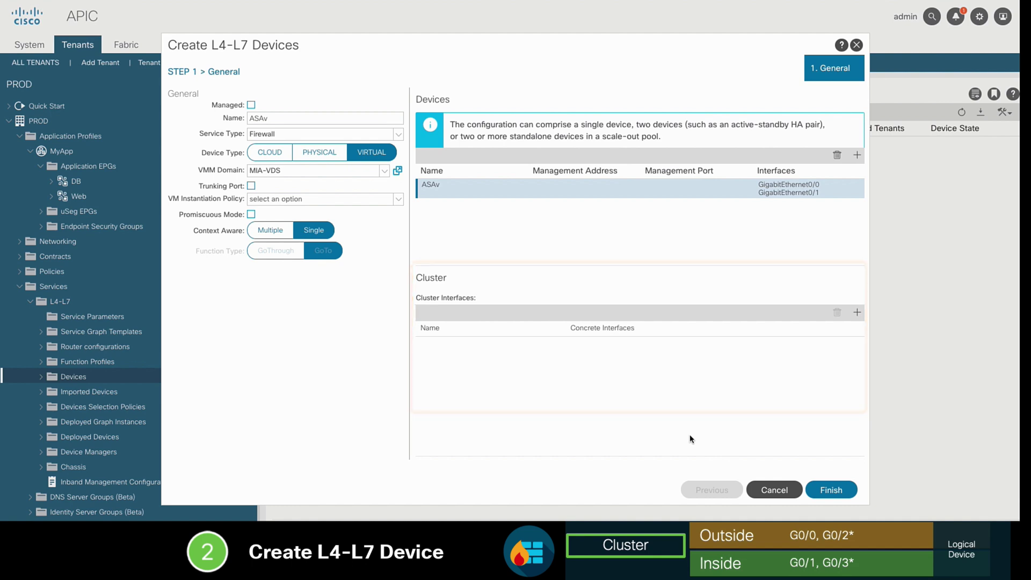
# Step: Add cluster interfaces Outside on ASAv/GigabitEthernet0/0 and Inside on ASAv/GigabitEthernet0/1
pyautogui.click(857, 312)
pyautogui.write('Ou')
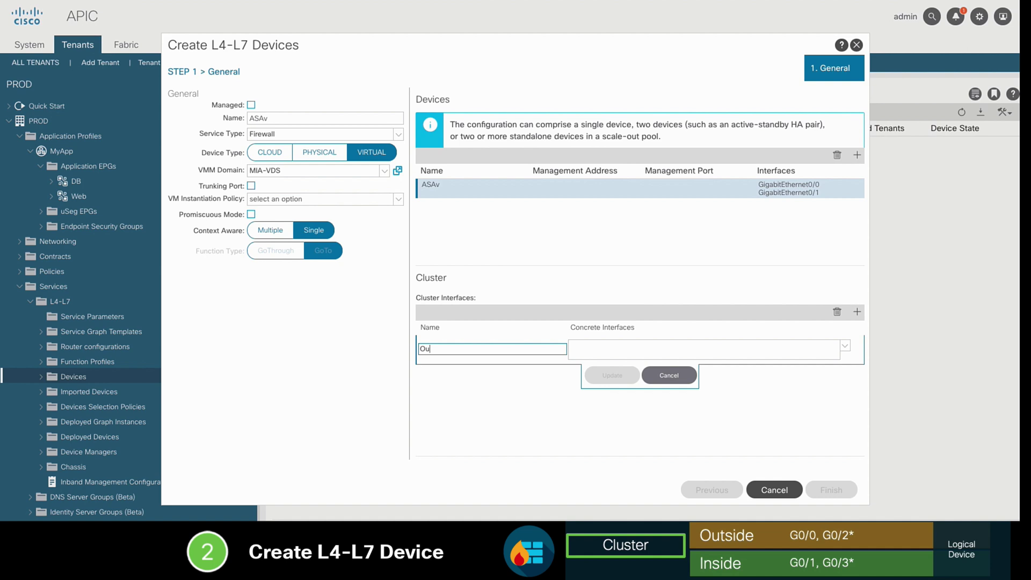
pyautogui.write('tside')
pyautogui.click(844, 346)
pyautogui.click(832, 368)
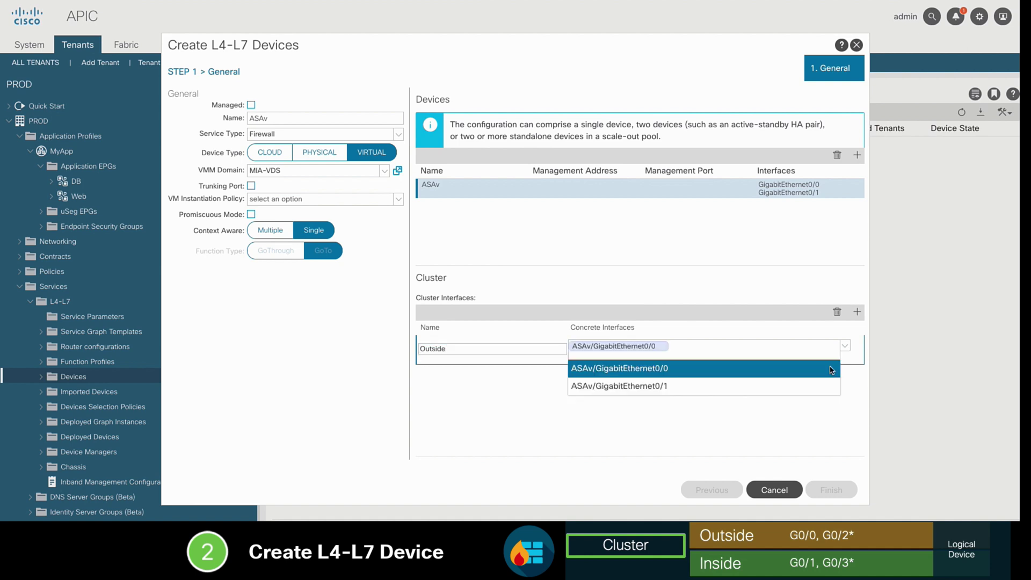
pyautogui.click(688, 424)
pyautogui.click(610, 372)
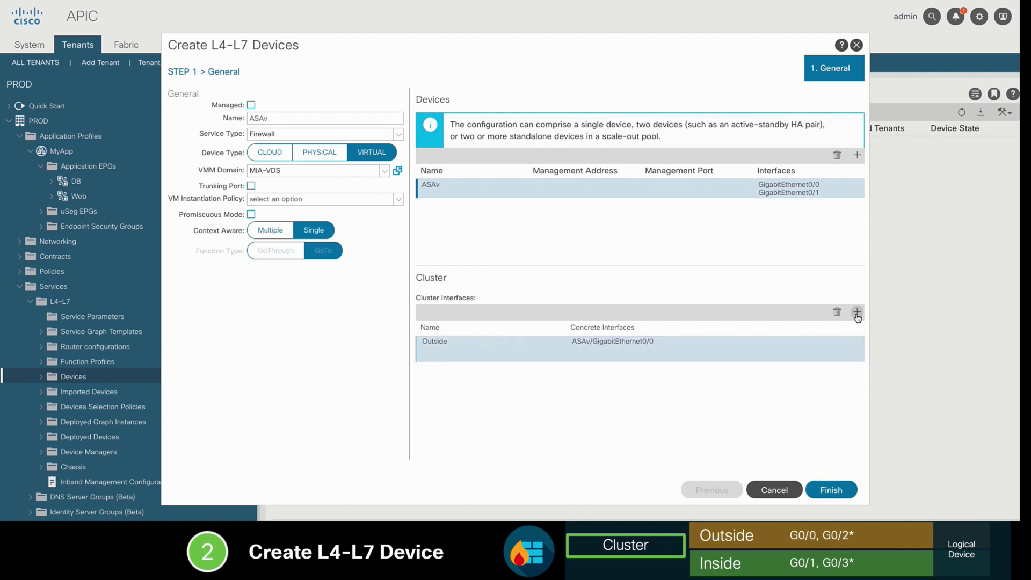
pyautogui.click(856, 313)
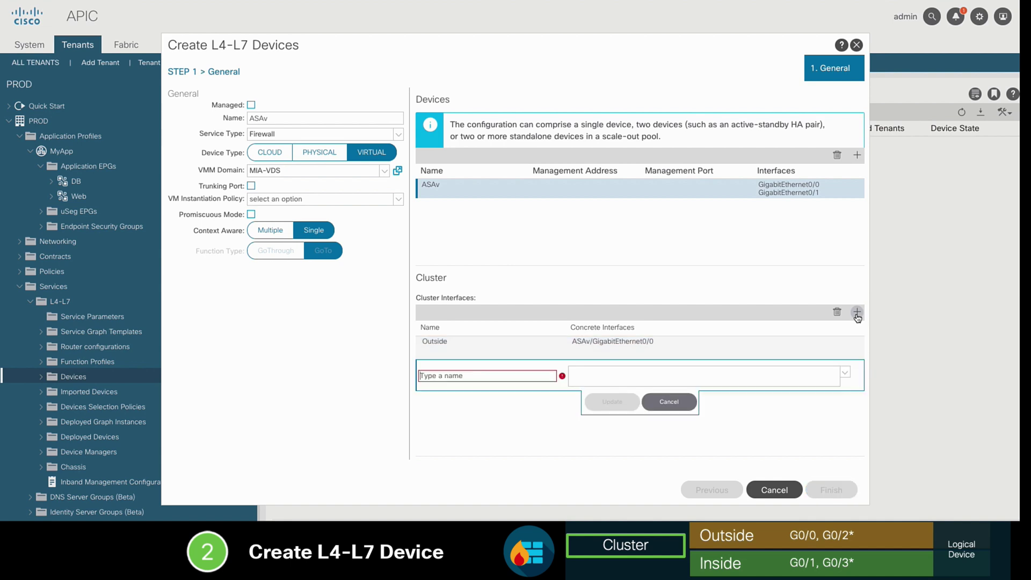
pyautogui.write('Inside')
pyautogui.click(847, 374)
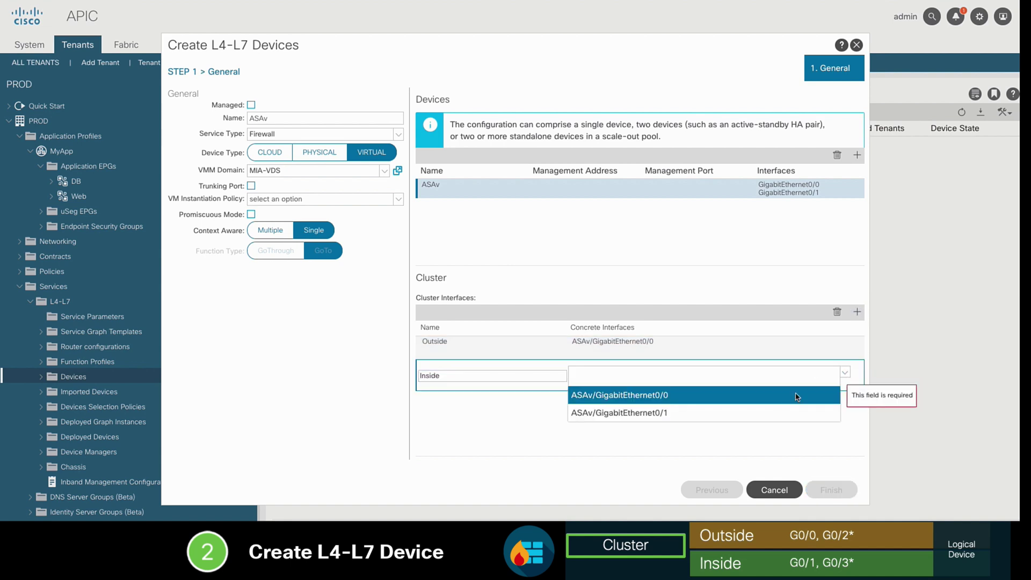
pyautogui.click(766, 414)
pyautogui.click(615, 401)
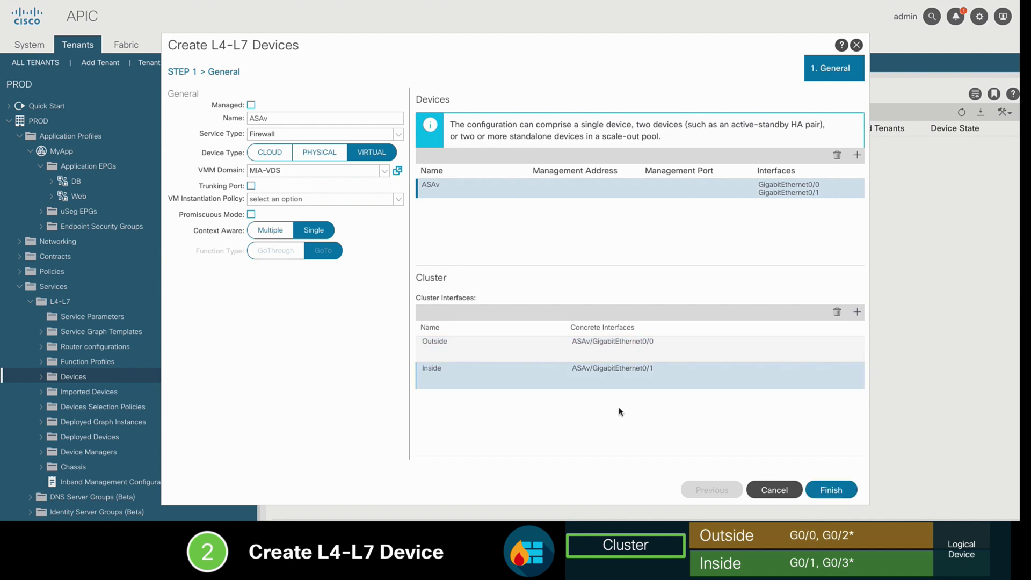
# Step: Finish the wizard and open the new ASAv device's page under Devices
pyautogui.click(831, 489)
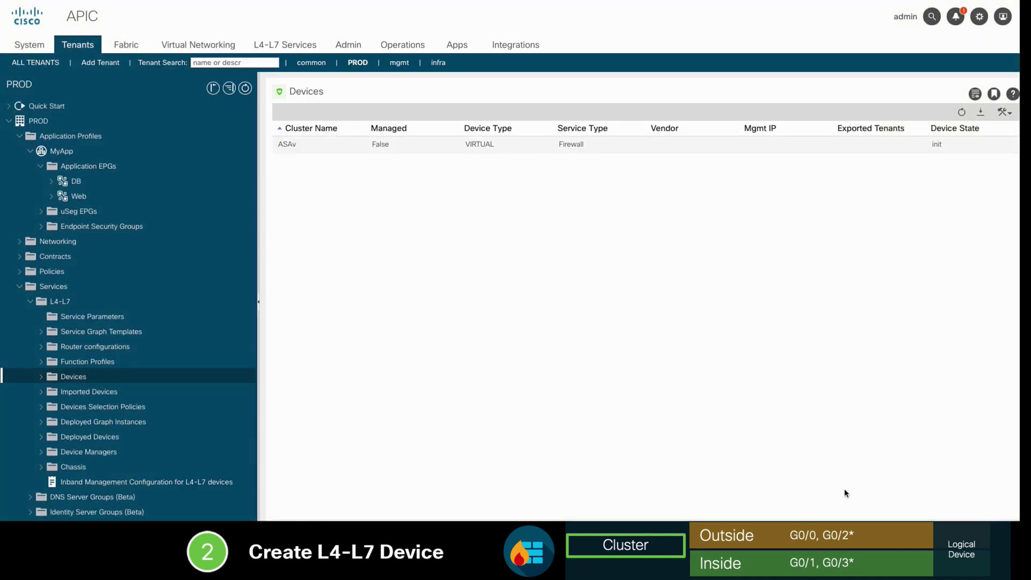
pyautogui.click(41, 377)
pyautogui.click(52, 391)
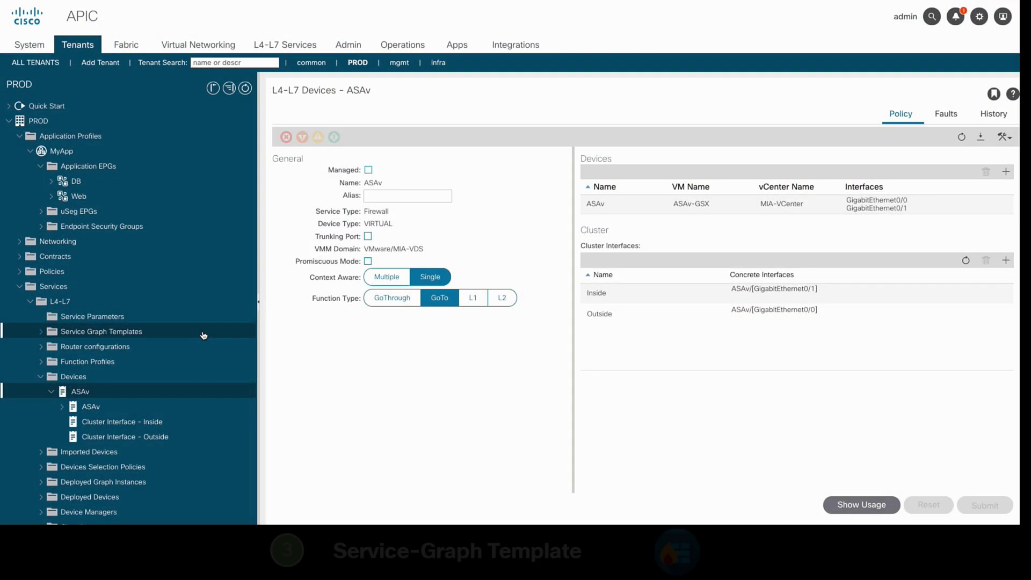
# Step: Create service graph template ASAv using the PROD/ASAv device in Routed mode and submit it
pyautogui.rightClick(203, 335)
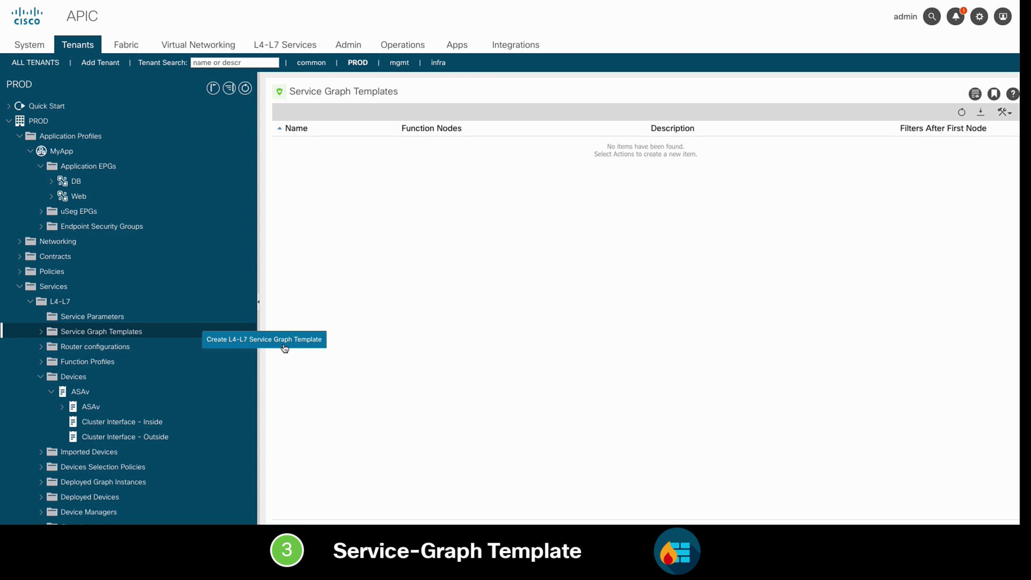
pyautogui.click(285, 339)
pyautogui.moveTo(191, 148); pyautogui.dragTo(405, 142)
pyautogui.write('ASAv')
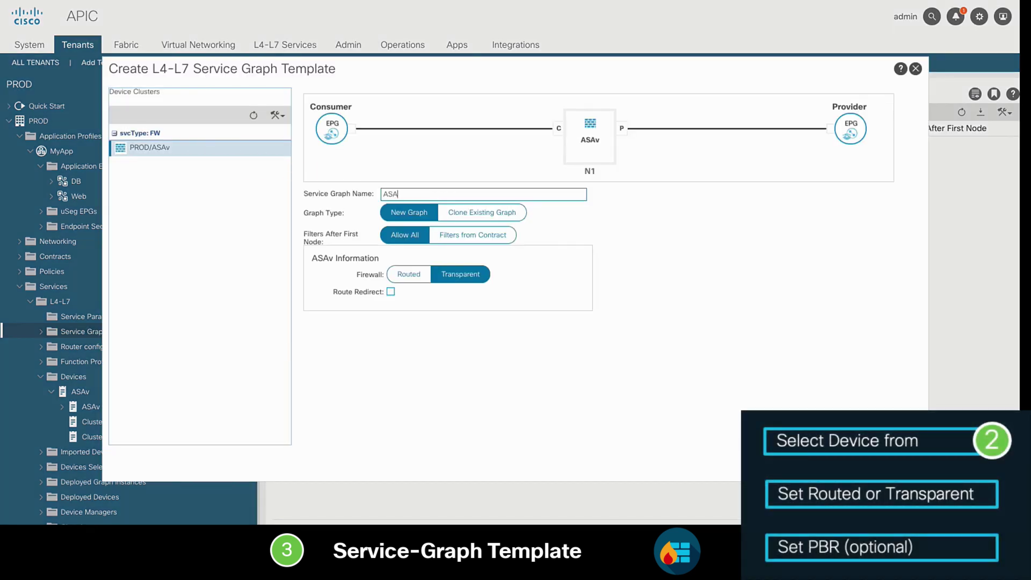
pyautogui.click(418, 276)
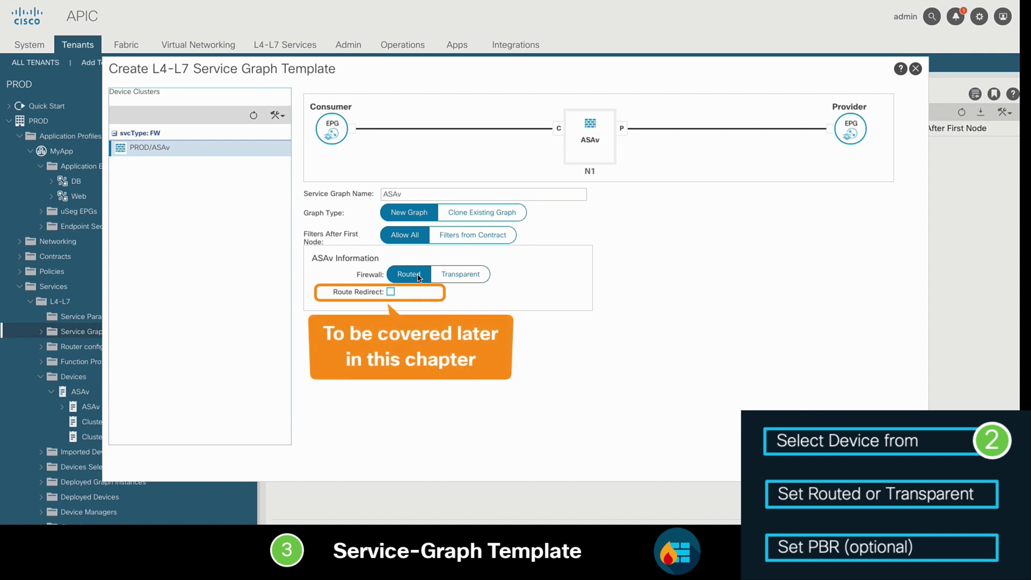
pyautogui.click(899, 469)
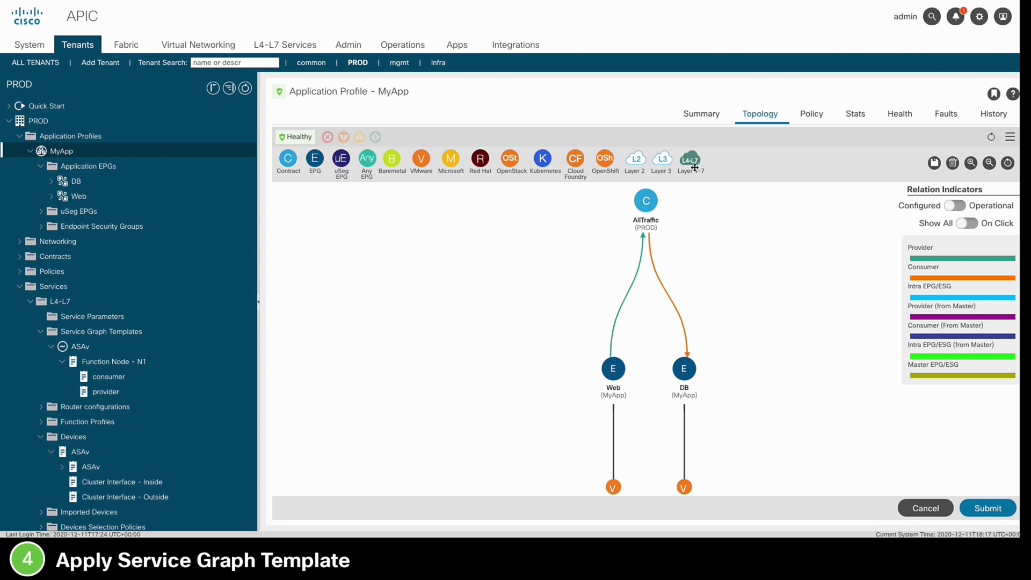
# Step: Attach the existing ASAv service graph to the AllTraffic contract
pyautogui.moveTo(697, 161); pyautogui.dragTo(673, 192)
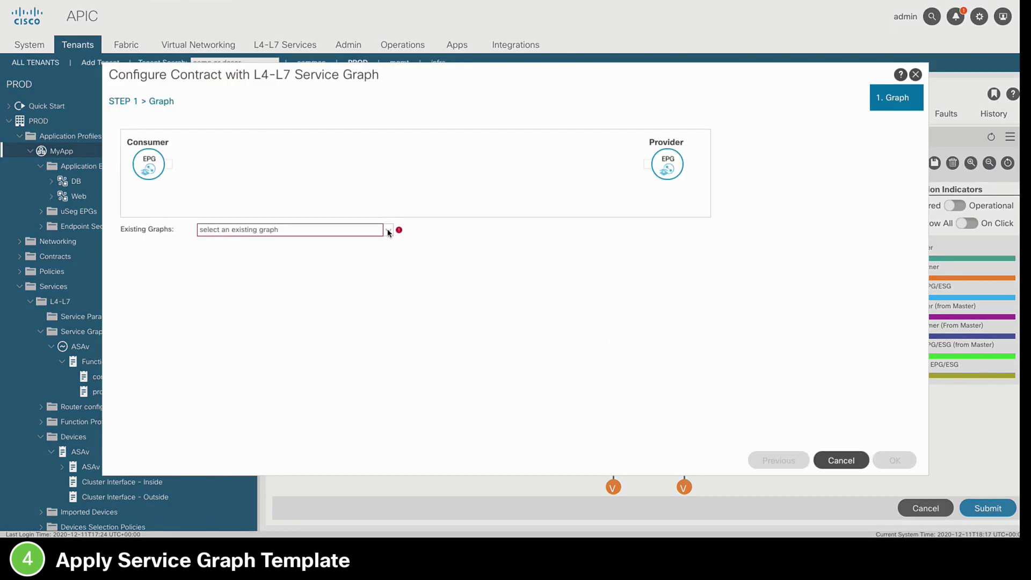
pyautogui.click(388, 230)
pyautogui.click(378, 249)
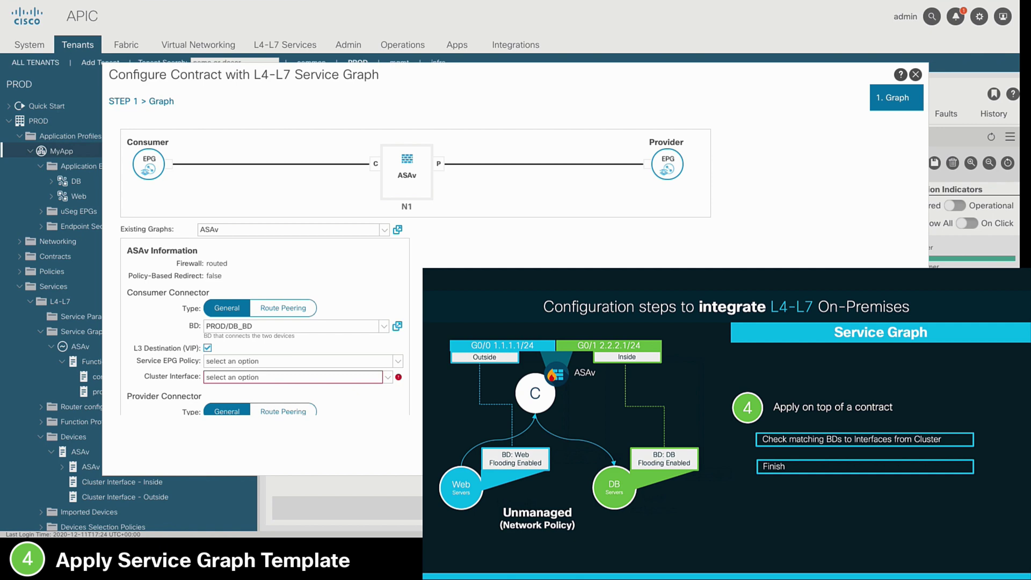
# Step: Map the consumer to the Inside cluster interface and the provider to Outside, then confirm
pyautogui.scroll(-1, 322, 349)
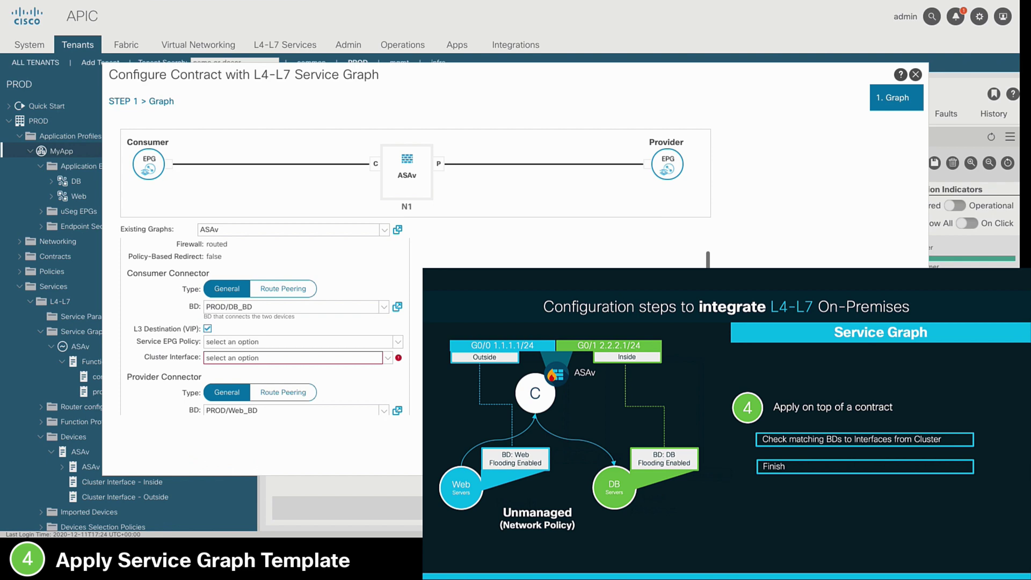
pyautogui.click(386, 357)
pyautogui.click(376, 370)
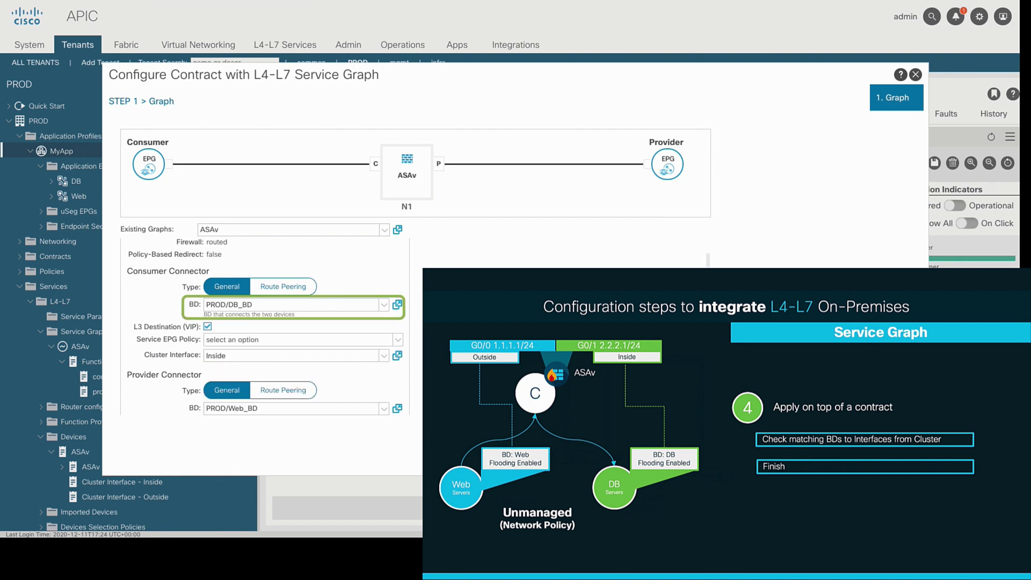
pyautogui.scroll(-1, 264, 322)
pyautogui.click(387, 387)
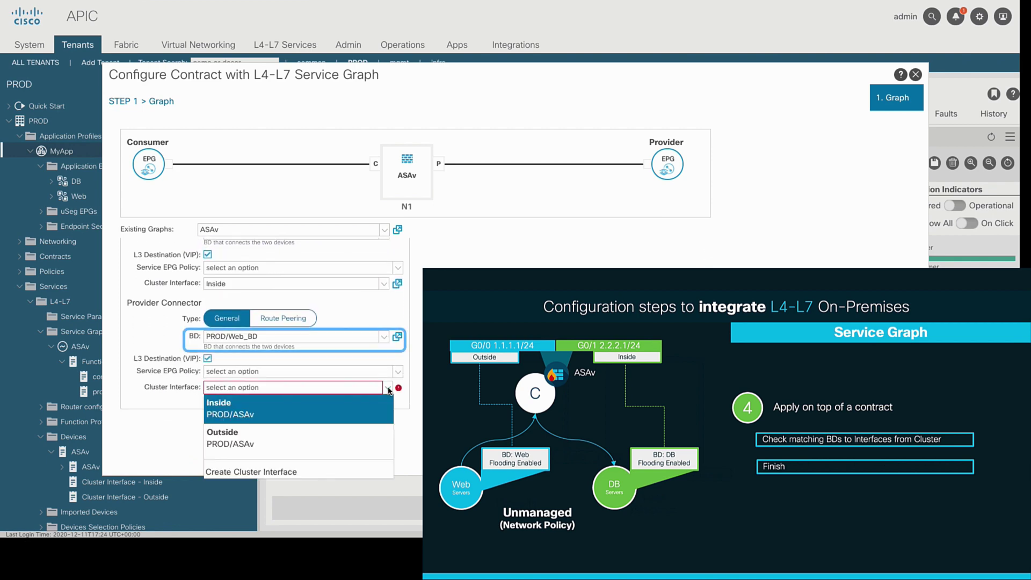
pyautogui.click(376, 434)
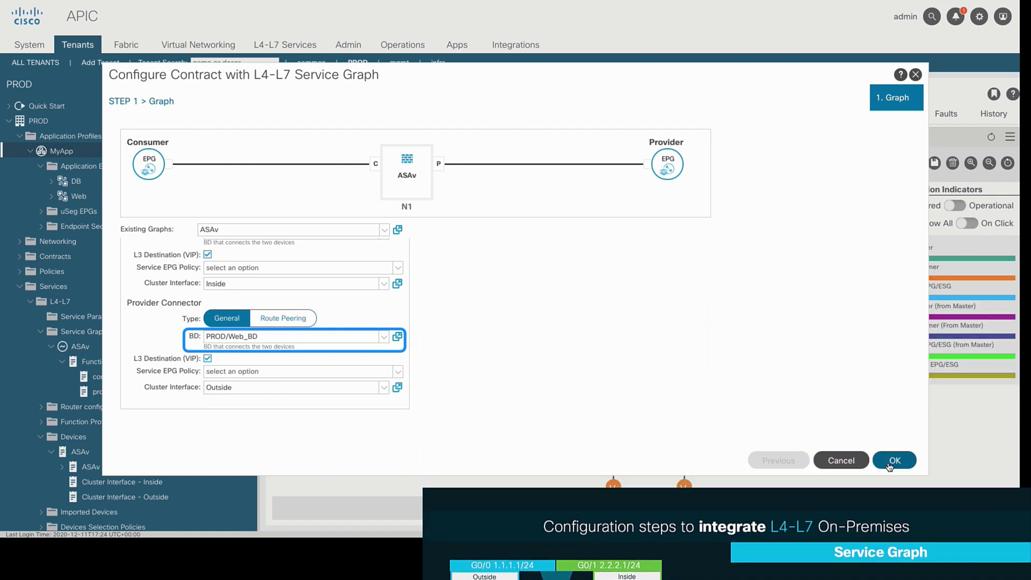
pyautogui.click(893, 460)
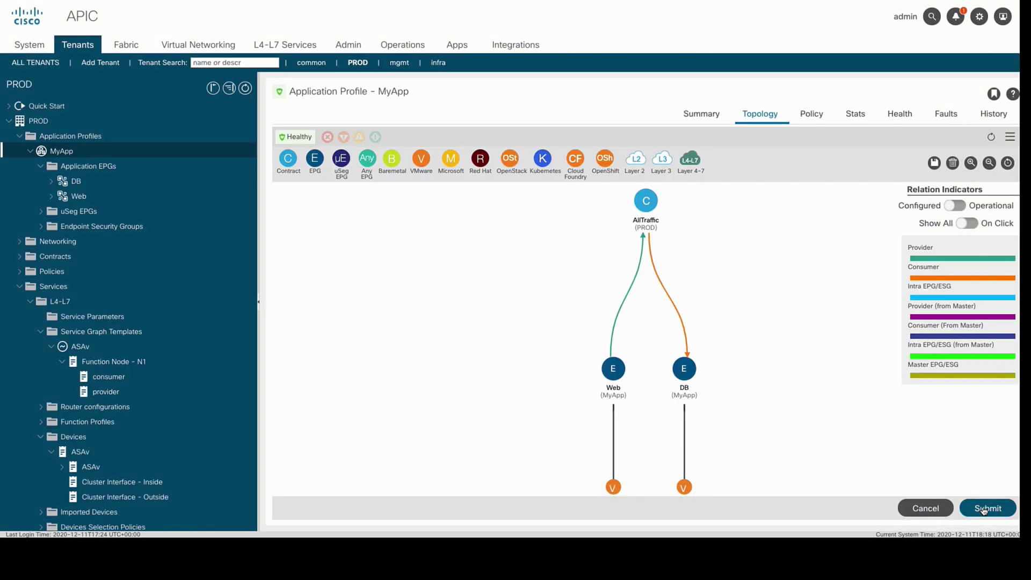
# Step: Submit the topology so the contract becomes AllTraffic(FW) with the firewall service between Web and DB
pyautogui.click(984, 509)
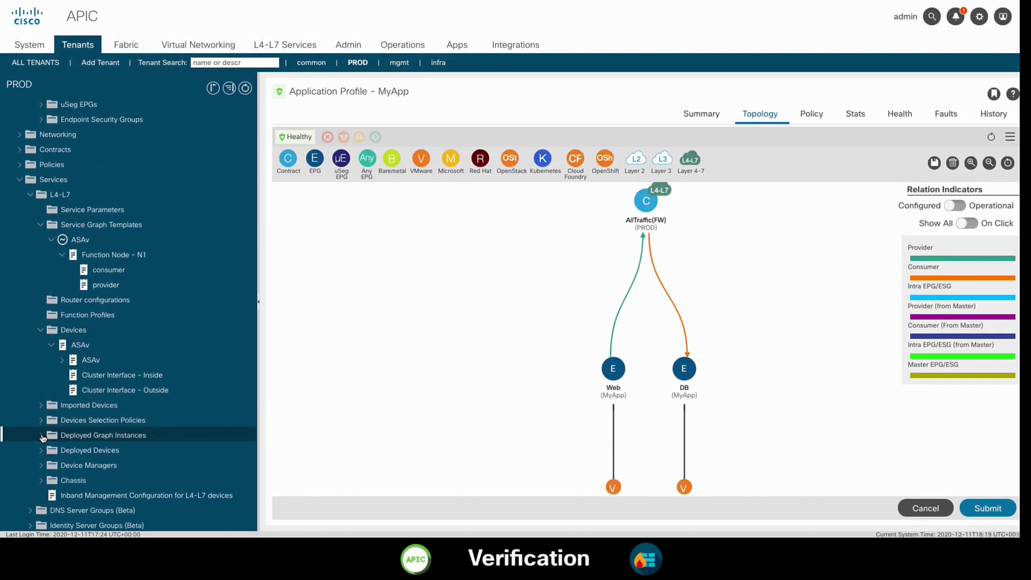
# Step: Show Function Node - N1 of AllTraffic-ASAv-PROD to check consumer vlan-2113 and provider vlan-2114
pyautogui.click(42, 436)
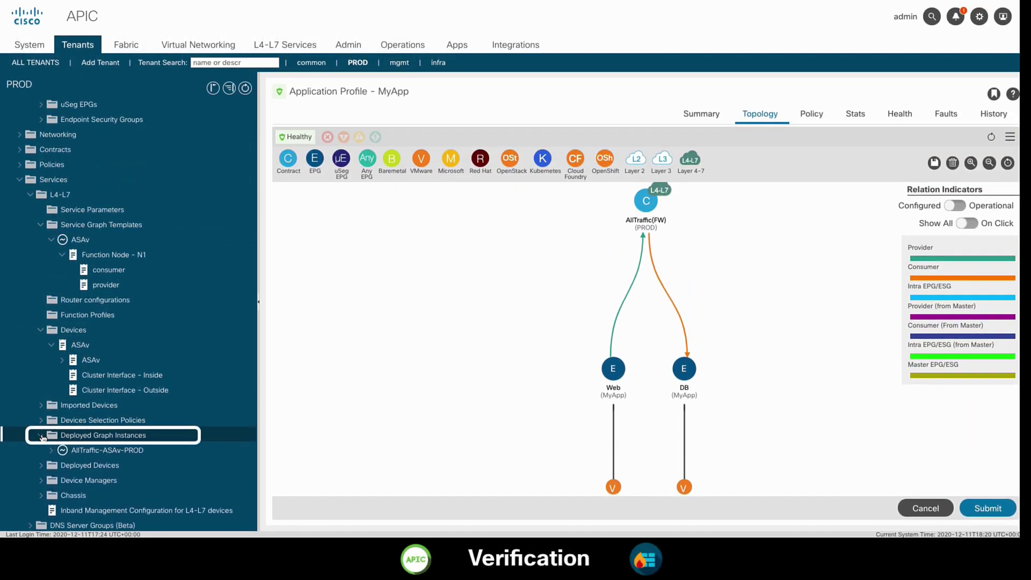
pyautogui.click(52, 451)
pyautogui.click(146, 454)
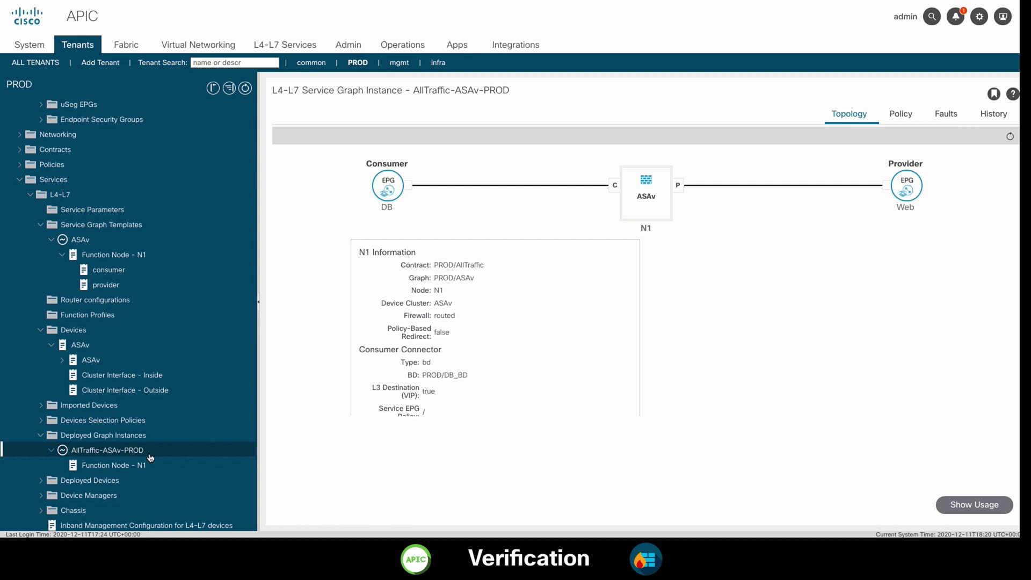
pyautogui.click(169, 468)
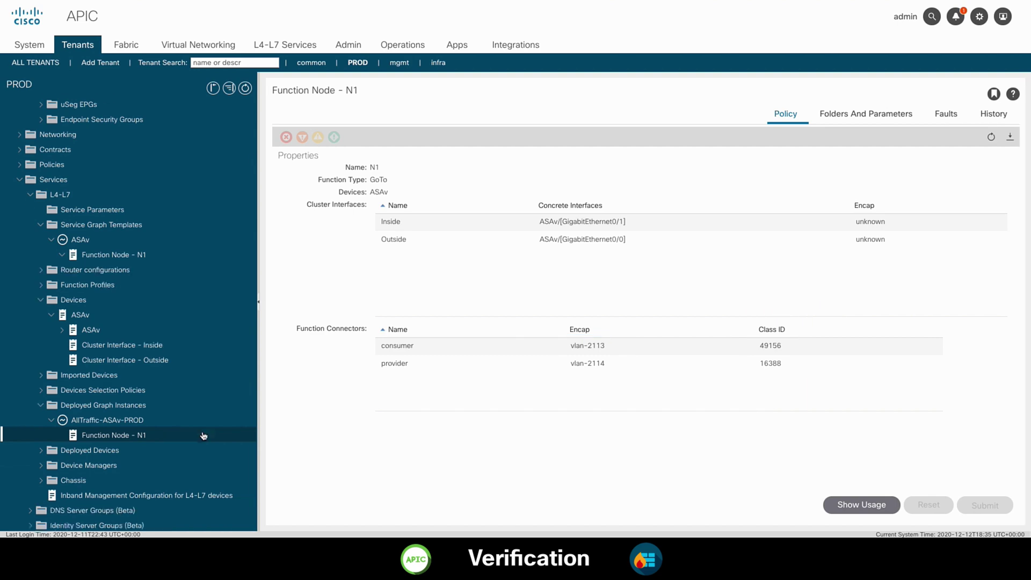
# Step: Display the Web EPG's general policy properties to check pcTag 49155 and bridge domain Web_BD
pyautogui.scroll(3, 204, 435)
pyautogui.click(88, 162)
pyautogui.click(78, 195)
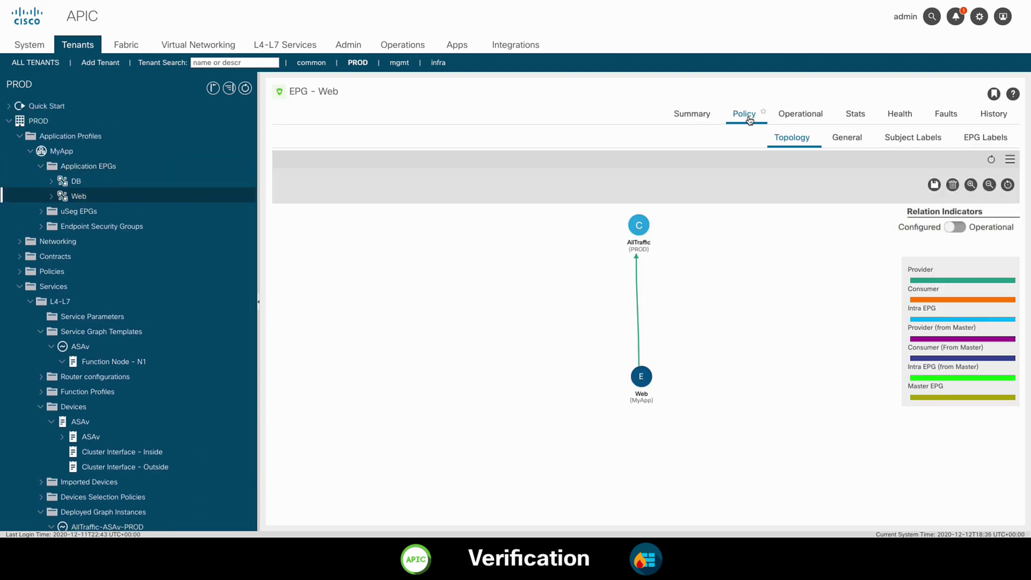
pyautogui.click(847, 138)
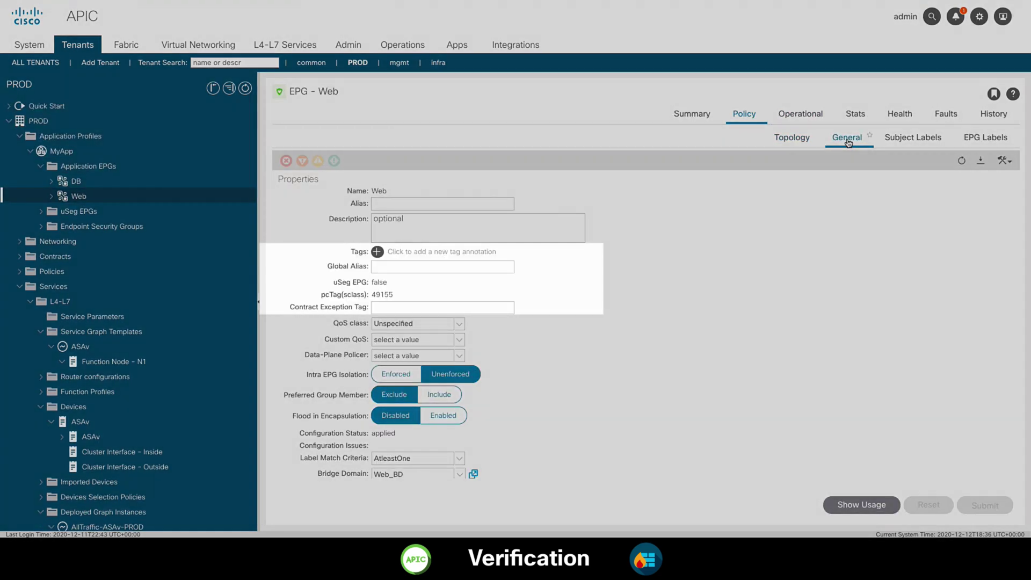